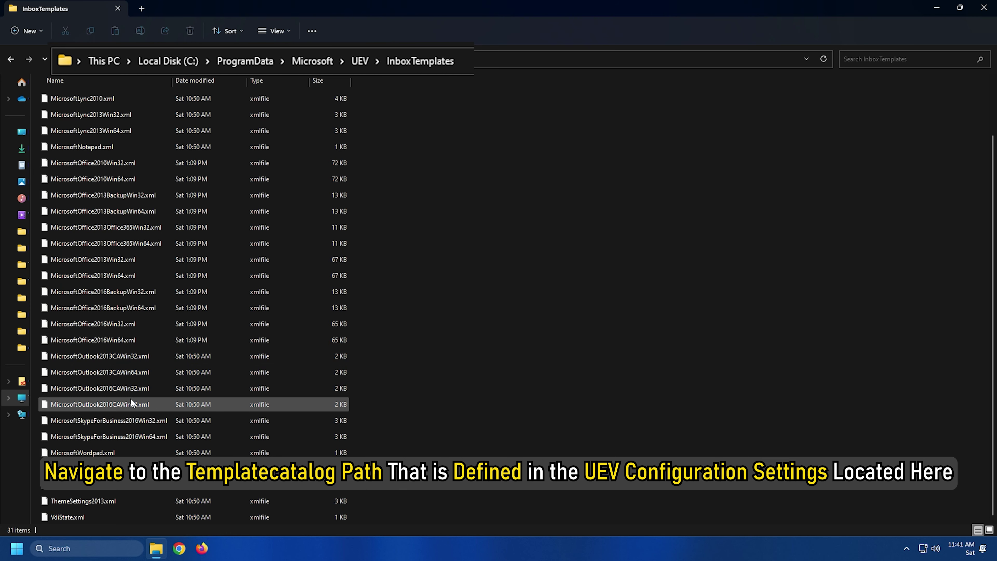
# Open MicrosoftOutlook2016CAWin64.xml in Notepad from File Explorer
pyautogui.click(130, 404)
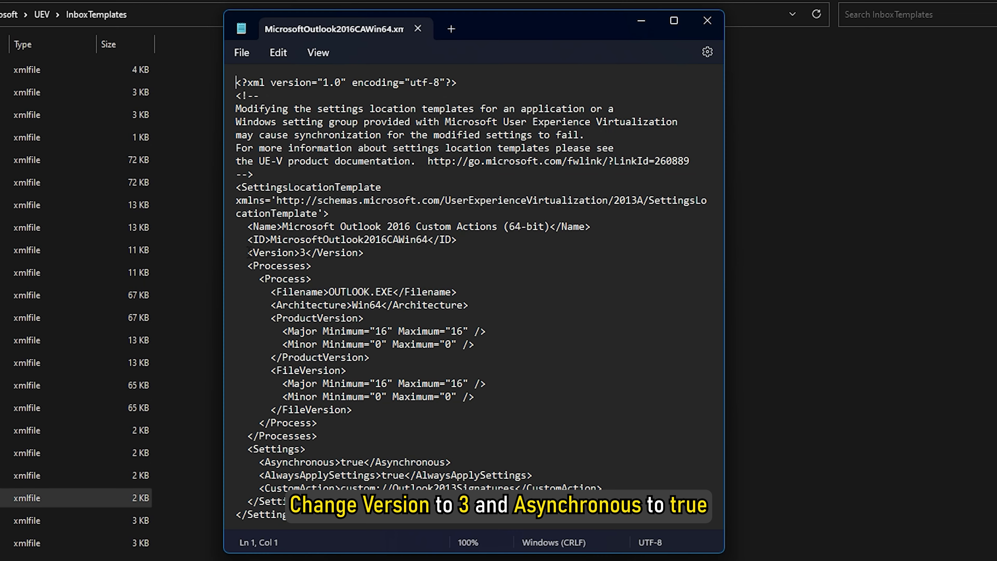
# Confirm the template shows Version 3 and Asynchronous true, then close Notepad
pyautogui.moveTo(248, 253); pyautogui.dragTo(300, 253)
pyautogui.moveTo(253, 462); pyautogui.dragTo(373, 460)
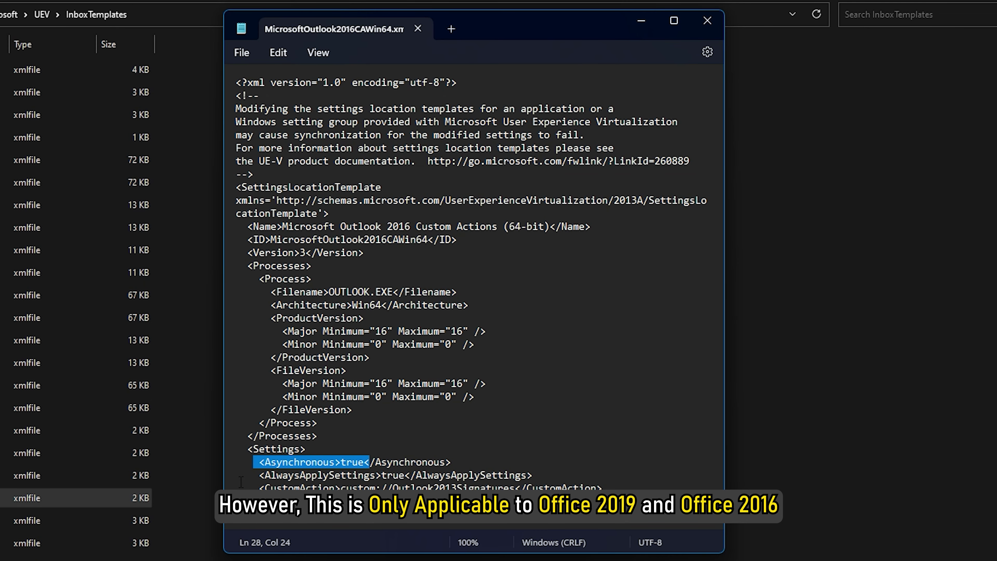
pyautogui.click(707, 21)
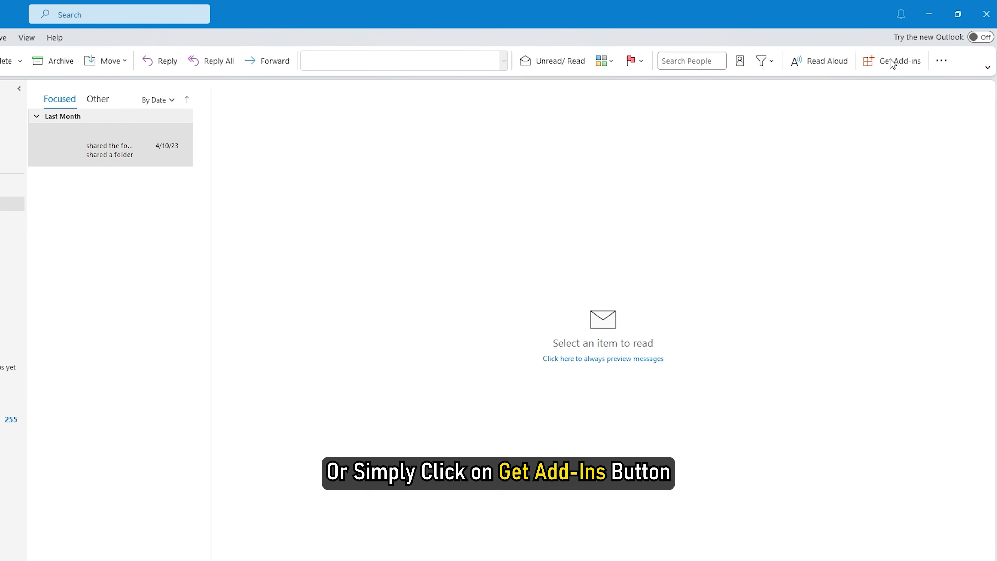
# Remove the Revenue Grid for Salesforce CRM add-in from My add-ins
pyautogui.click(886, 68)
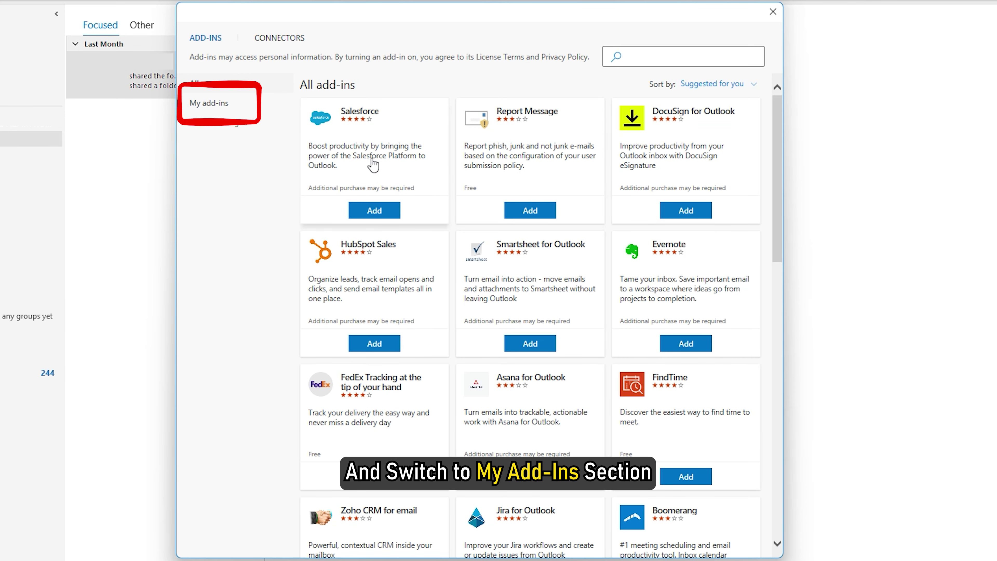
pyautogui.click(236, 105)
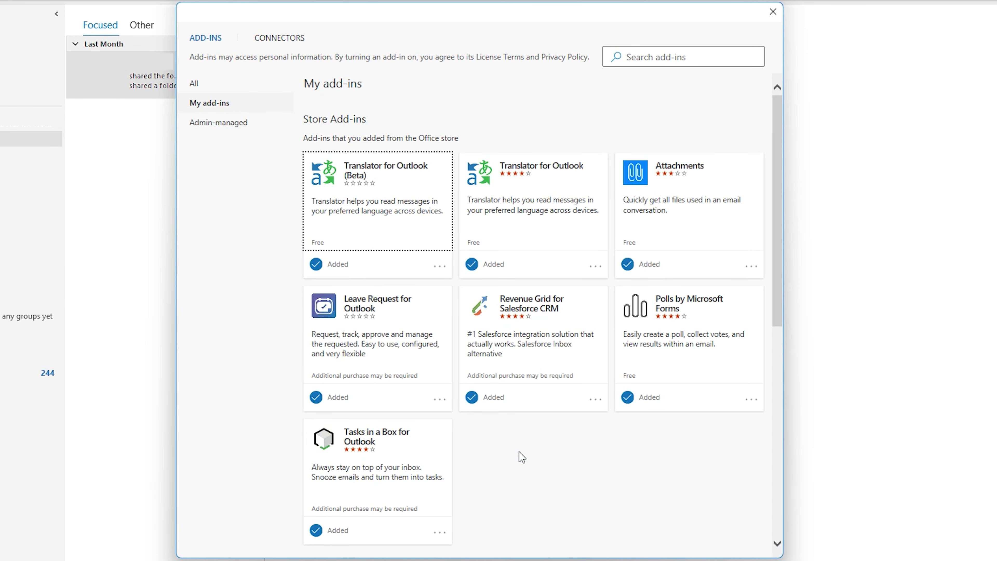
pyautogui.scroll(-2, 522, 456)
pyautogui.click(595, 325)
pyautogui.click(614, 395)
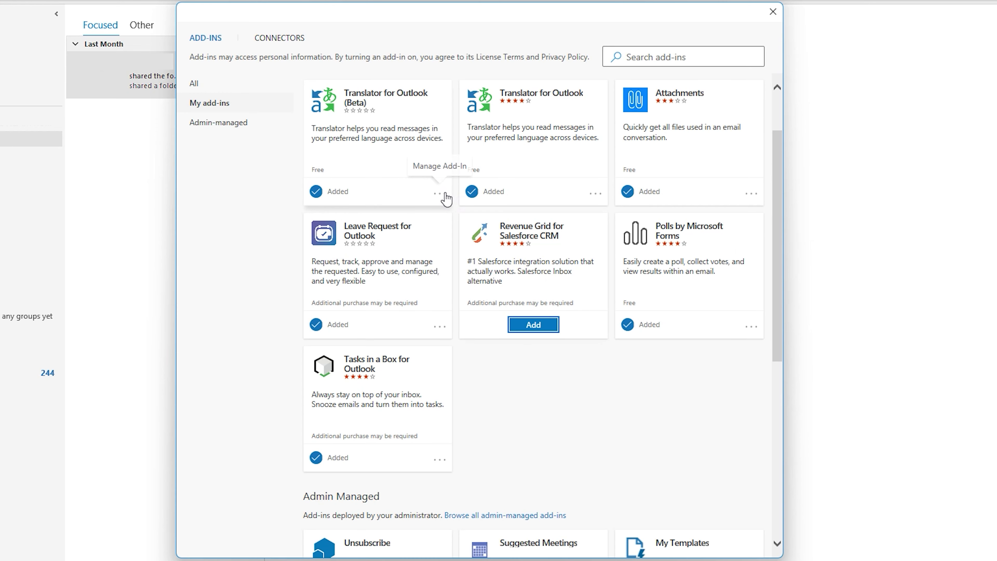
# Remove Translator for Outlook (Beta), then add it back and accept the license terms
pyautogui.click(446, 198)
pyautogui.click(463, 263)
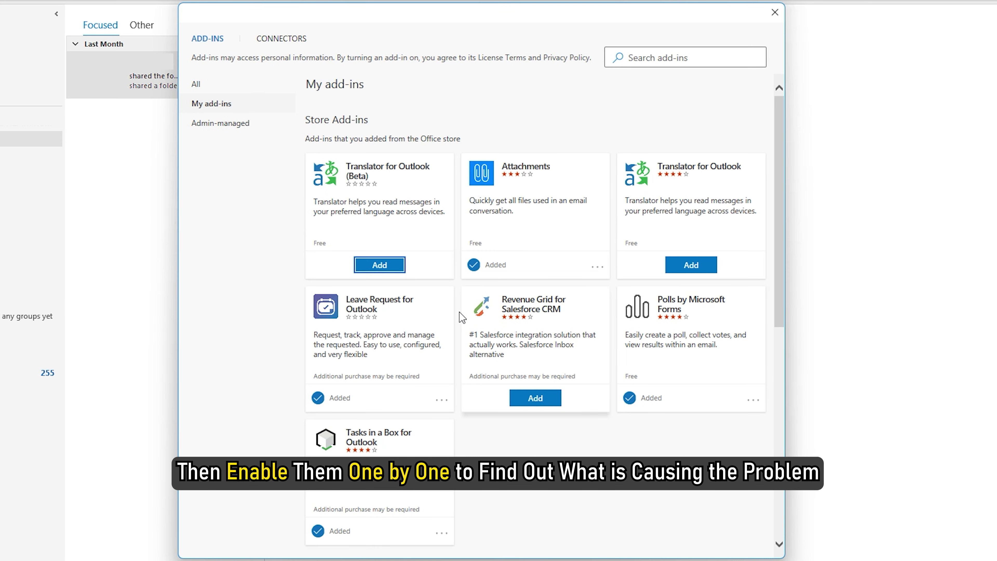
pyautogui.click(383, 264)
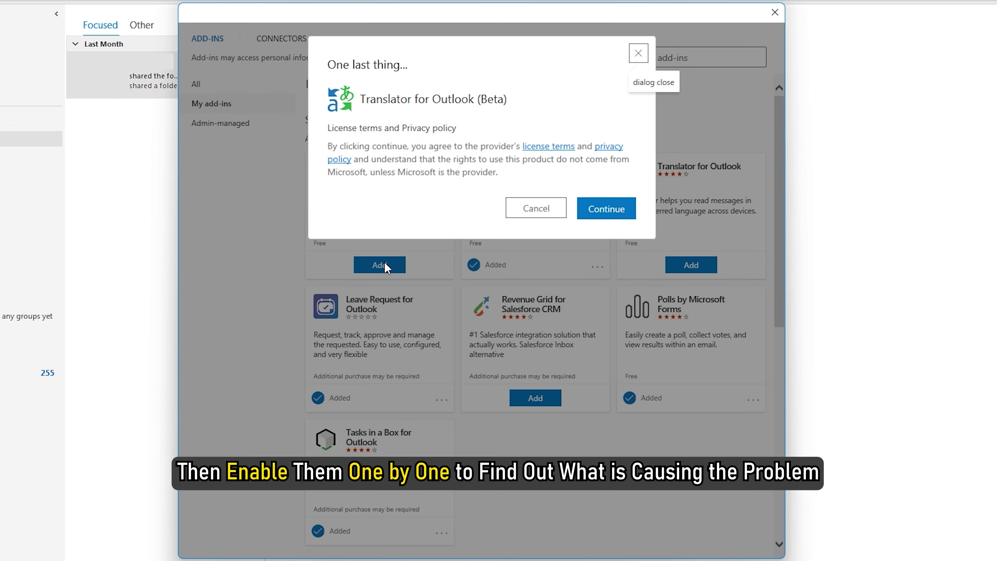
pyautogui.click(597, 211)
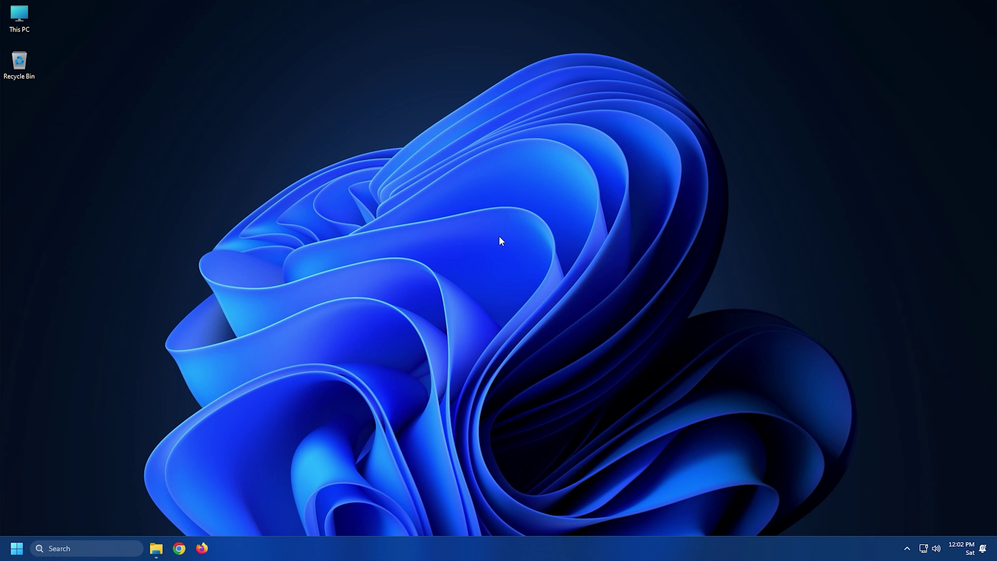
# Launch regedit and go to the HKEY_CURRENT_USER\...\Explorer\User Shell Folders key
pyautogui.press('super+r')
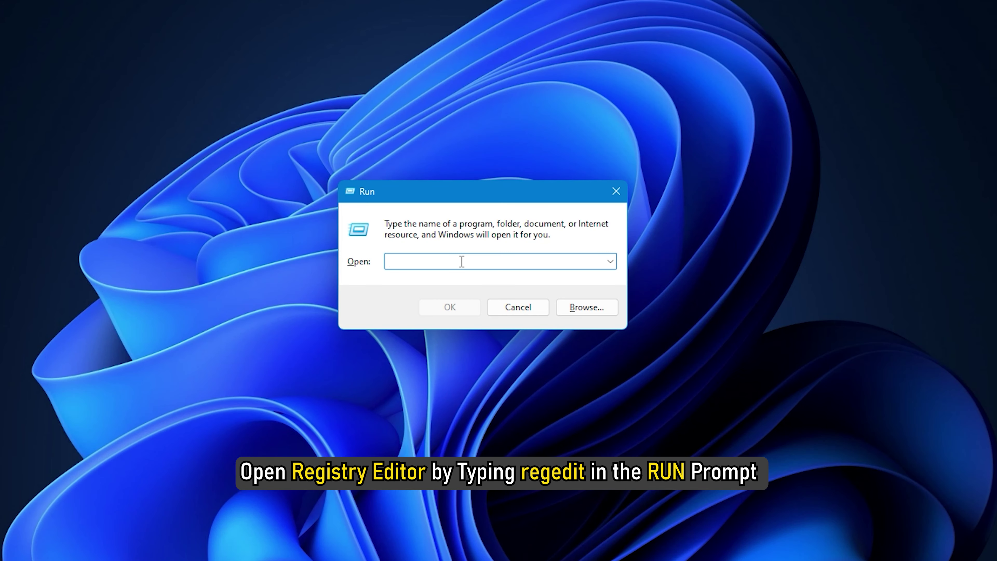
pyautogui.write('regedit')
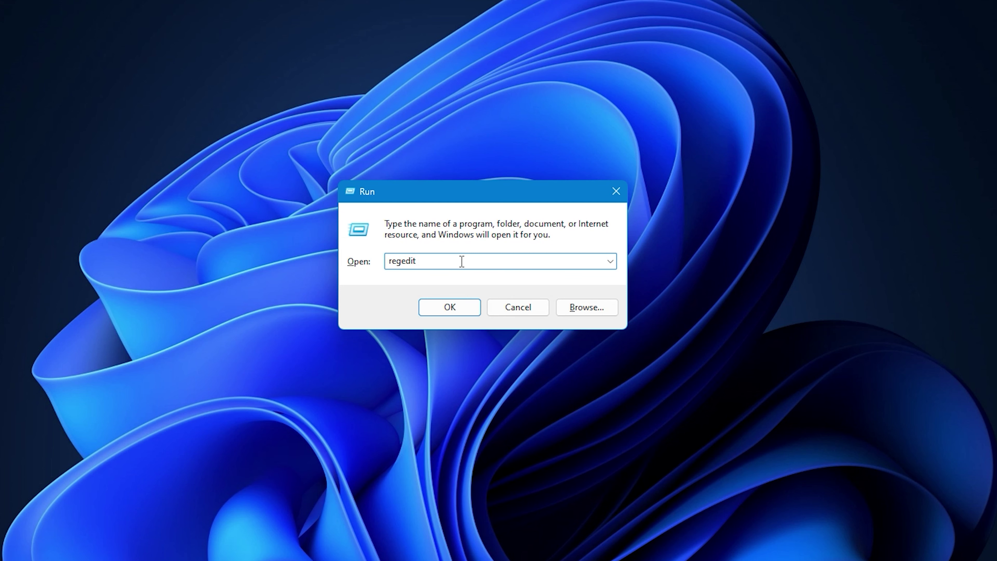
pyautogui.press('Return')
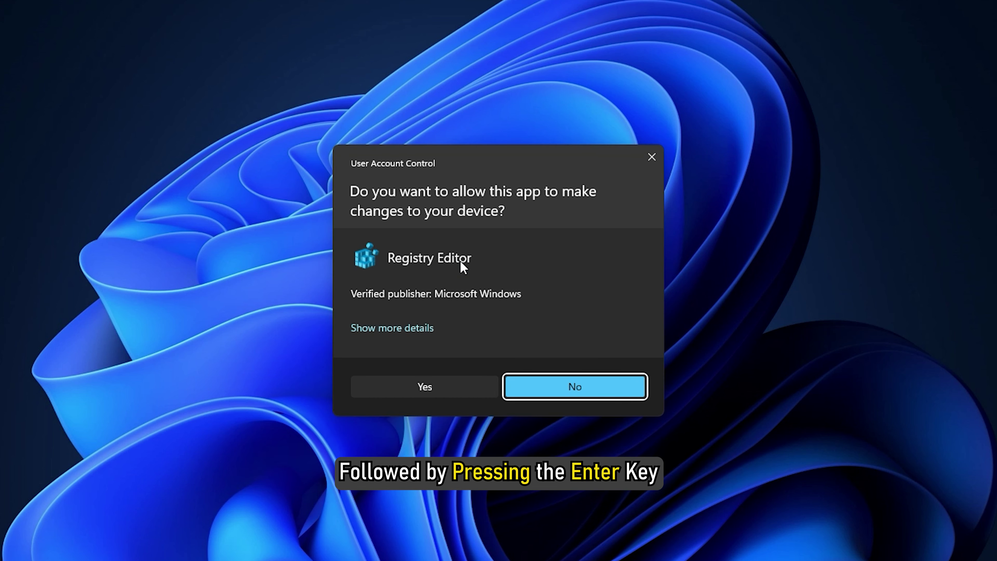
pyautogui.click(430, 388)
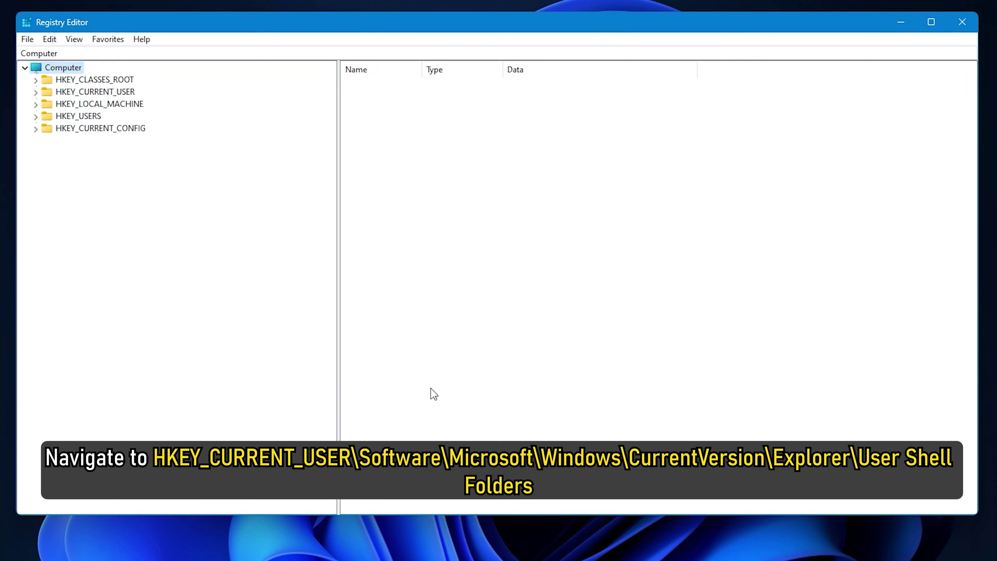
pyautogui.click(153, 56)
pyautogui.rightClick(156, 55)
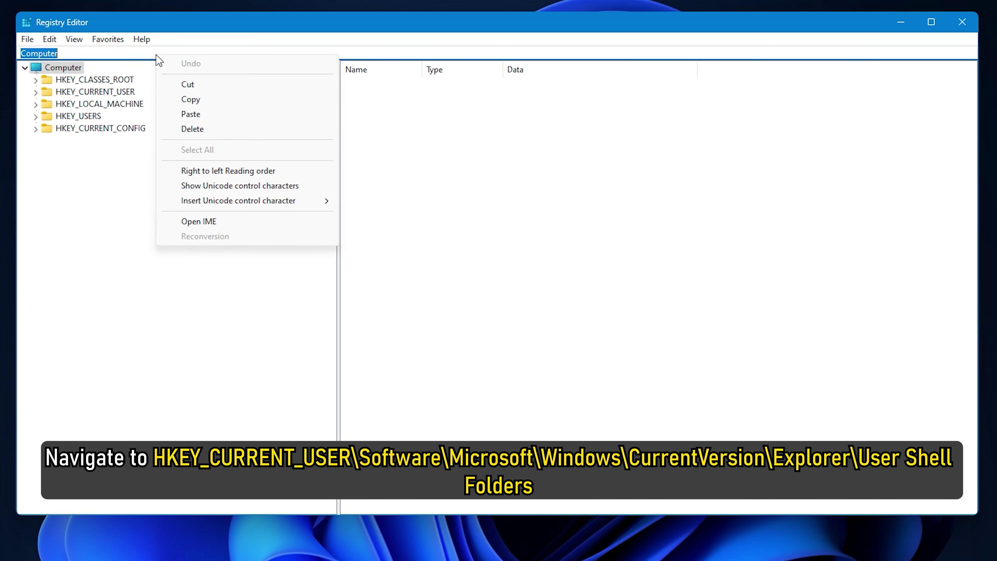
pyautogui.click(200, 114)
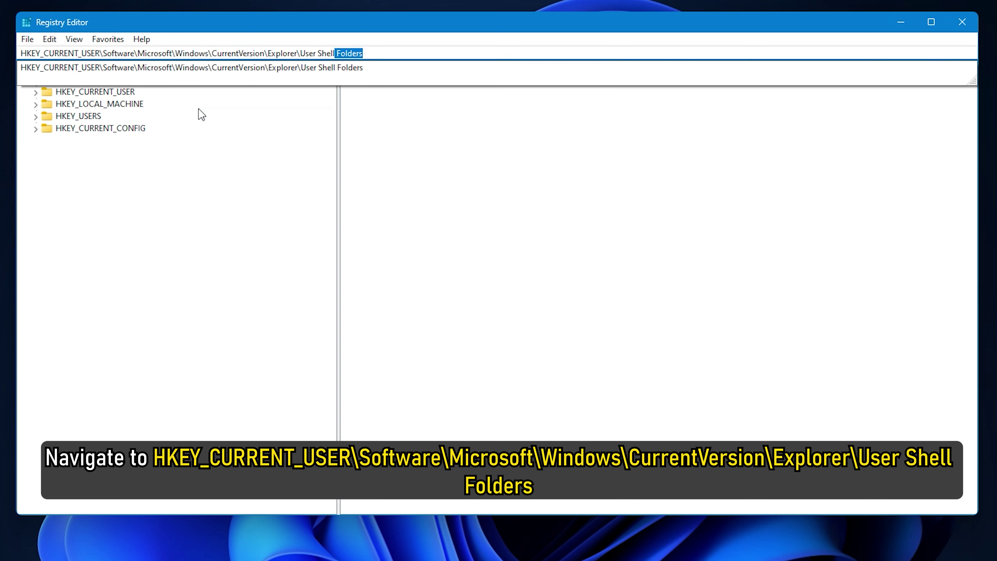
pyautogui.press('Return')
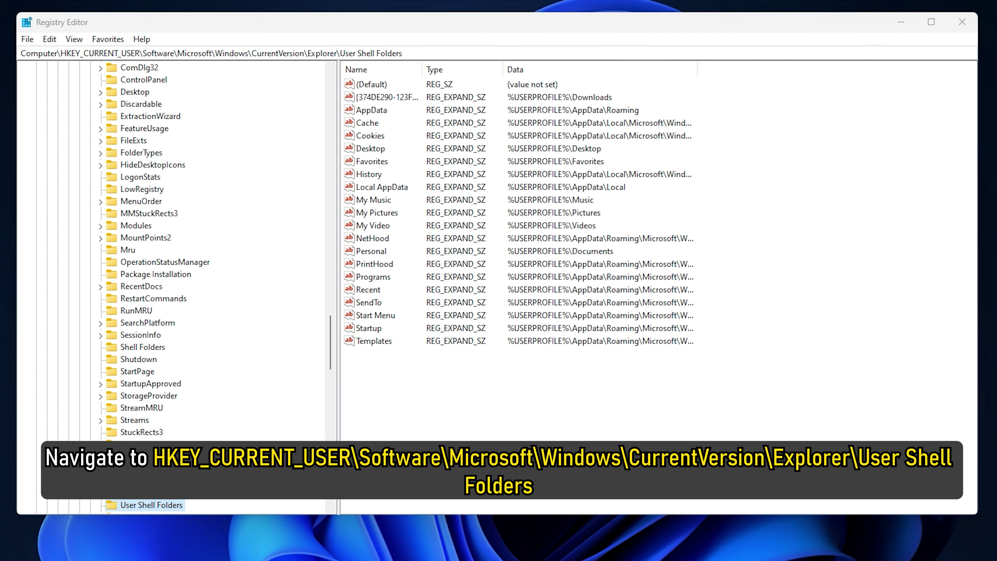
# Set the AppData value data to %USERPROFILE%\AppData\Roaming and save it
pyautogui.click(377, 363)
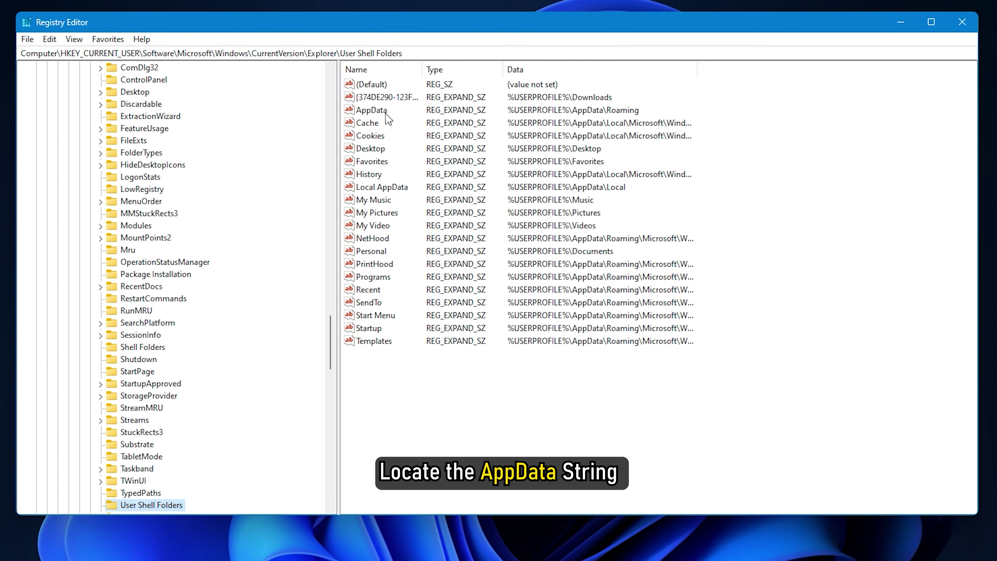
pyautogui.doubleClick(385, 113)
pyautogui.moveTo(226, 147); pyautogui.dragTo(20, 145)
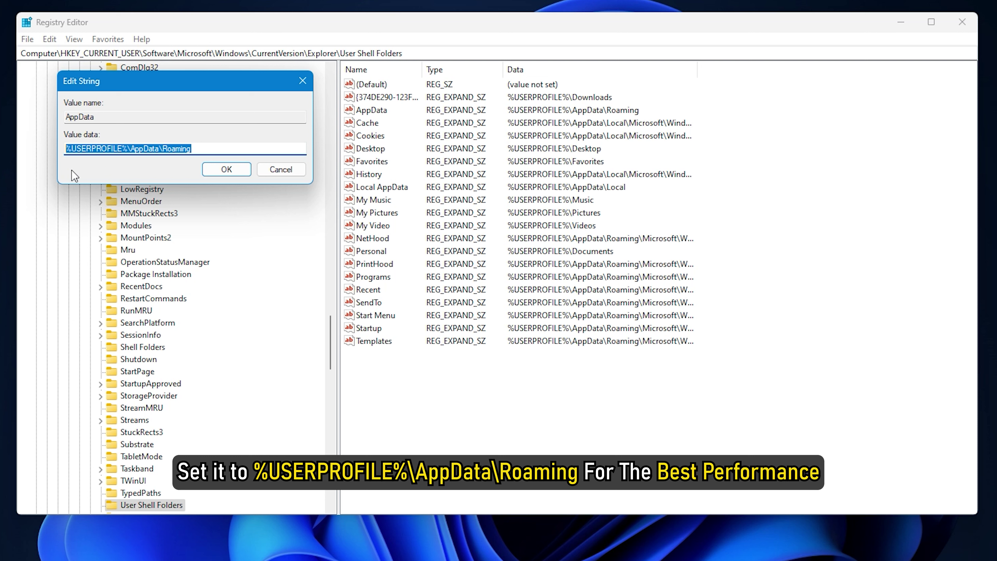
pyautogui.click(227, 169)
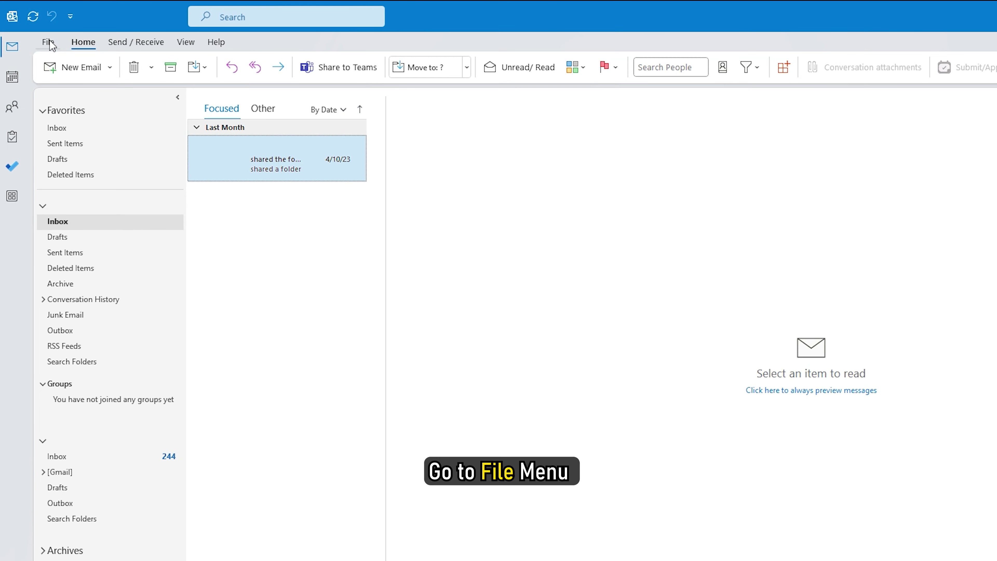
# Review Indexing Options under File > Options > Search, showing 74,195 items indexed, then close both dialogs
pyautogui.click(48, 43)
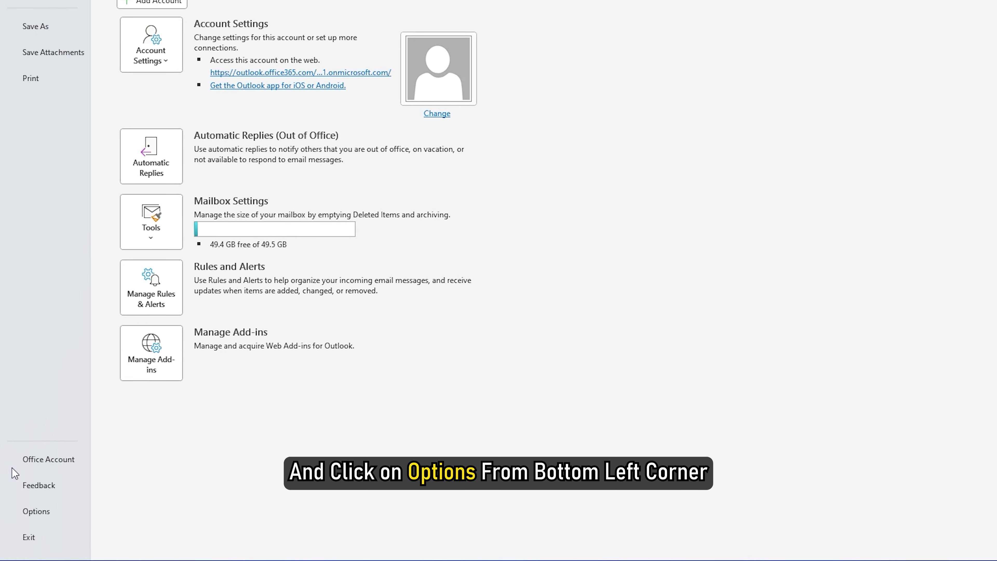
pyautogui.click(36, 511)
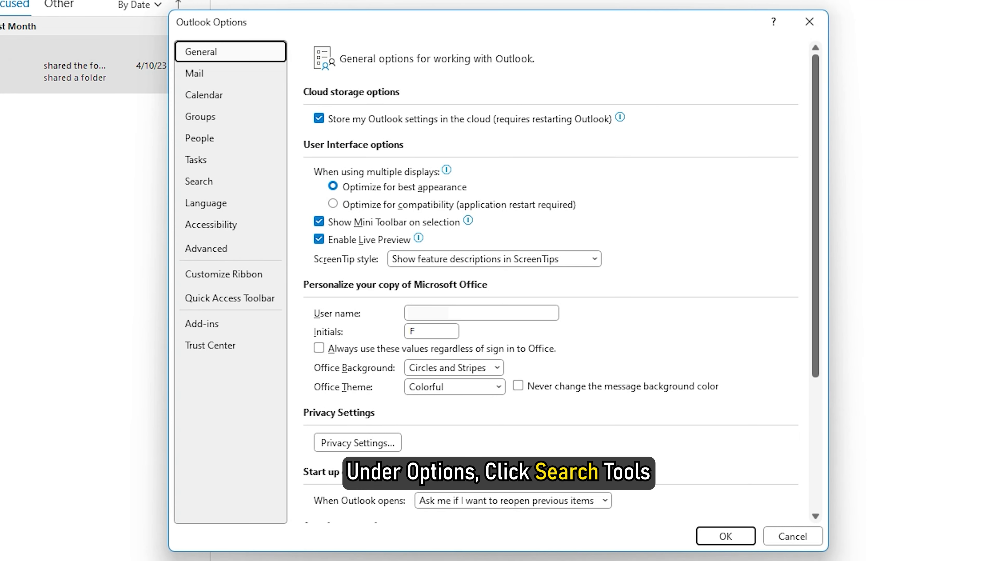
pyautogui.click(212, 184)
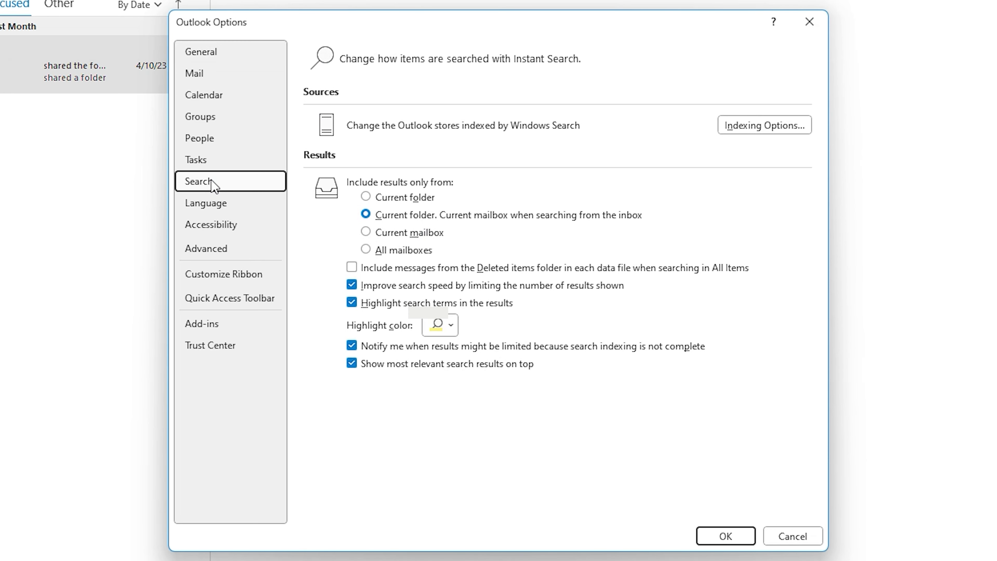
pyautogui.click(771, 127)
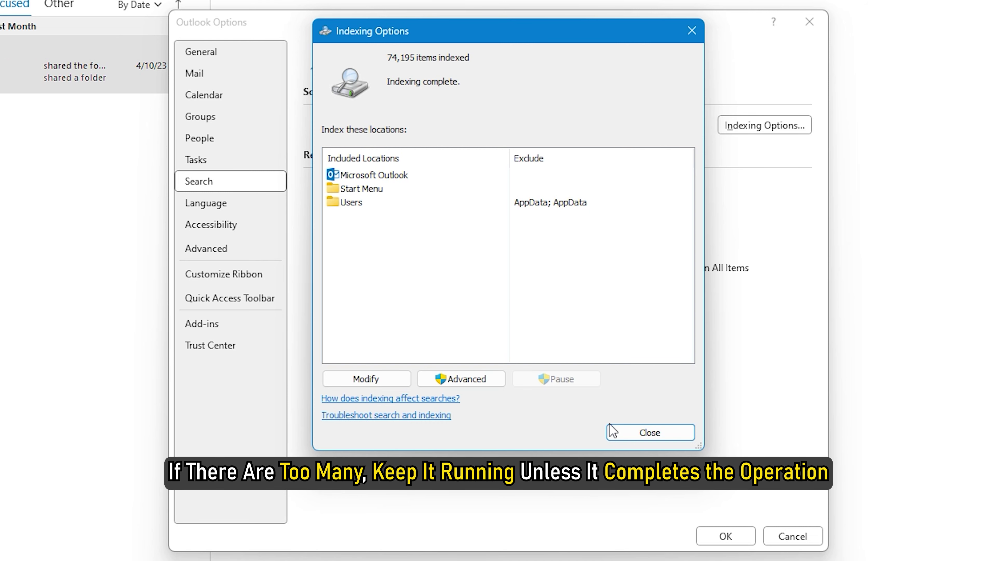
pyautogui.click(615, 433)
pyautogui.click(725, 535)
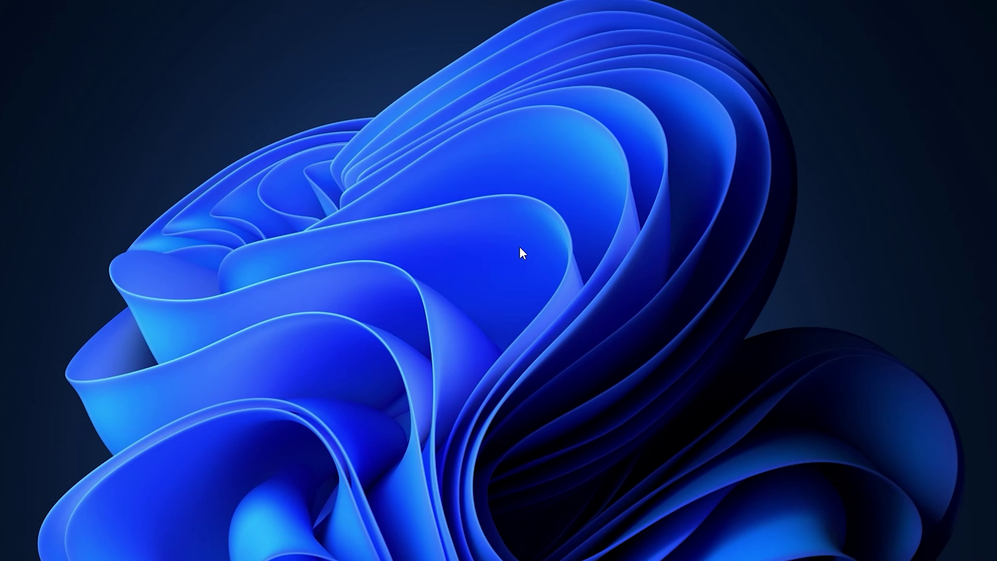